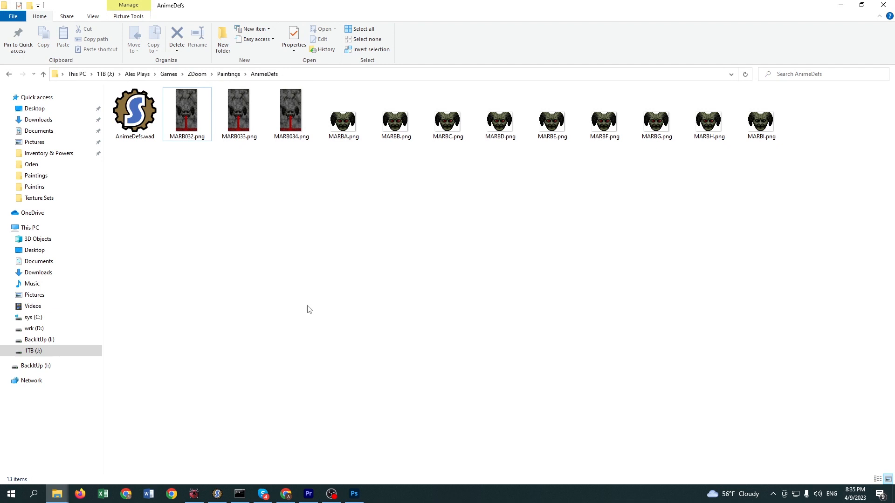
# Import the twelve MARB PNG images from the AnimeDefs folder into AnimeDefs.wad in SLADE, between the TX_START and TX_END markers.
pyautogui.moveTo(797, 204); pyautogui.dragTo(178, 125)
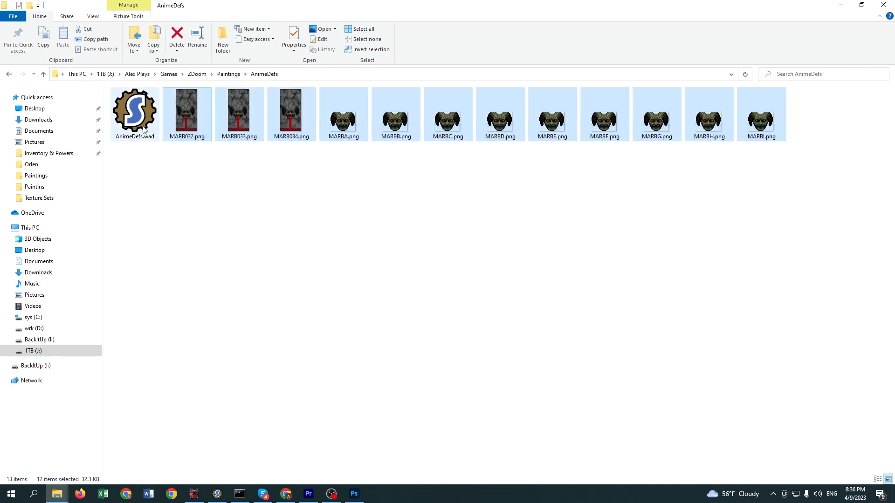
pyautogui.click(154, 129)
pyautogui.moveTo(187, 160); pyautogui.dragTo(157, 86)
pyautogui.click(157, 83)
pyautogui.moveTo(160, 190); pyautogui.dragTo(162, 81)
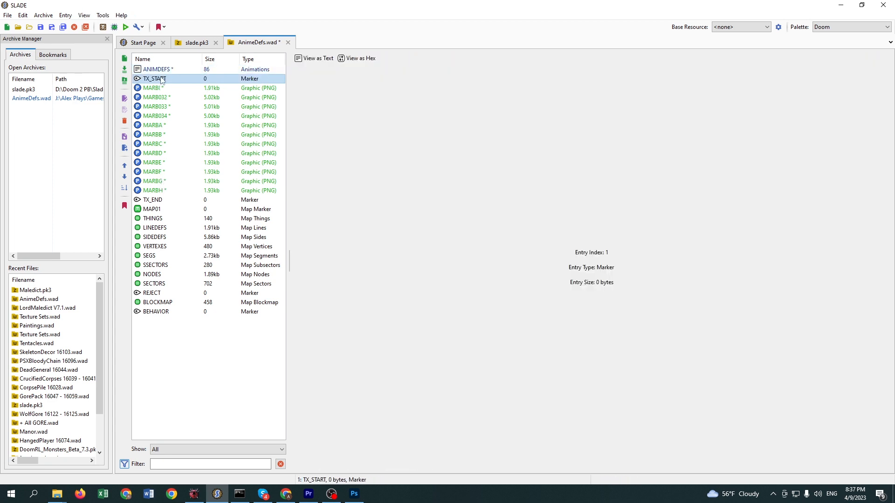
# Examine the TX_START and TX_END markers and the texture ranges defined in the ANIMDEFS entry.
pyautogui.keyDown('ctrl'); pyautogui.click(156, 201); pyautogui.keyUp('ctrl')
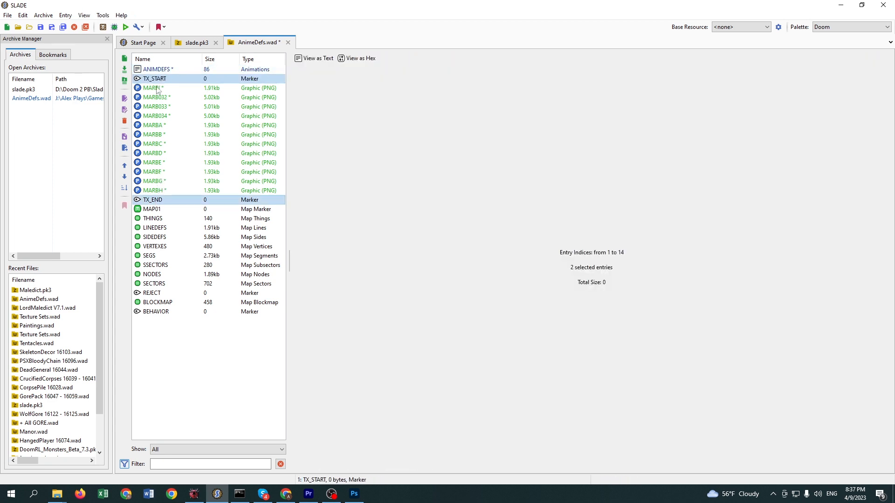
pyautogui.click(158, 107)
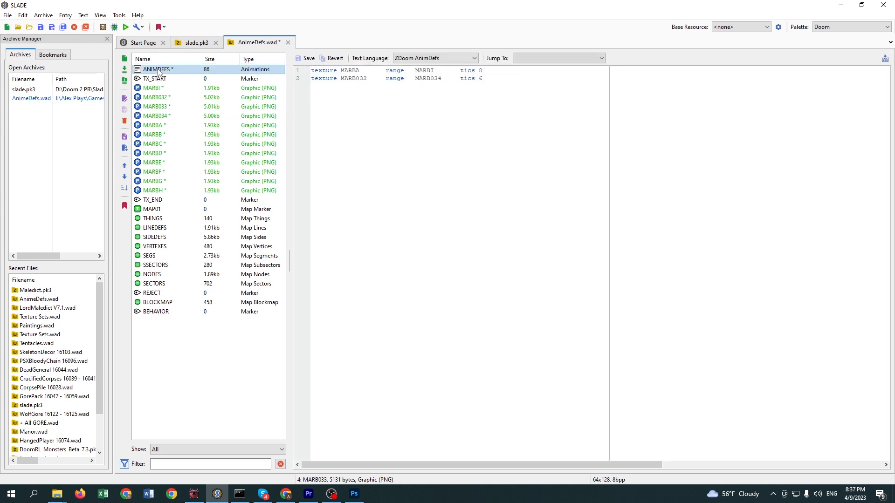
pyautogui.click(159, 70)
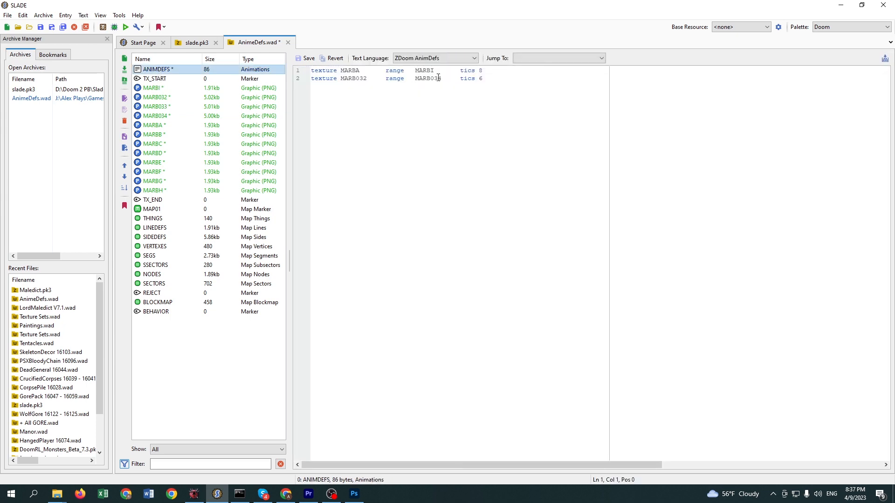
pyautogui.moveTo(492, 77); pyautogui.dragTo(310, 69)
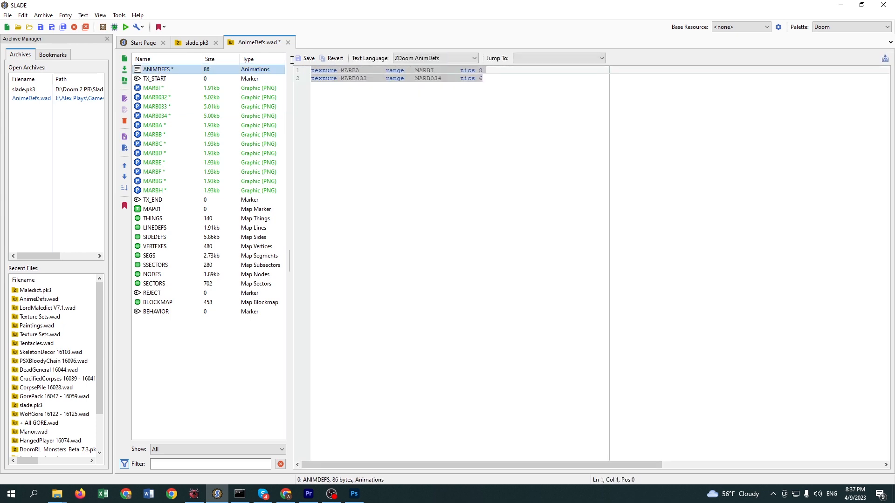
pyautogui.click(348, 88)
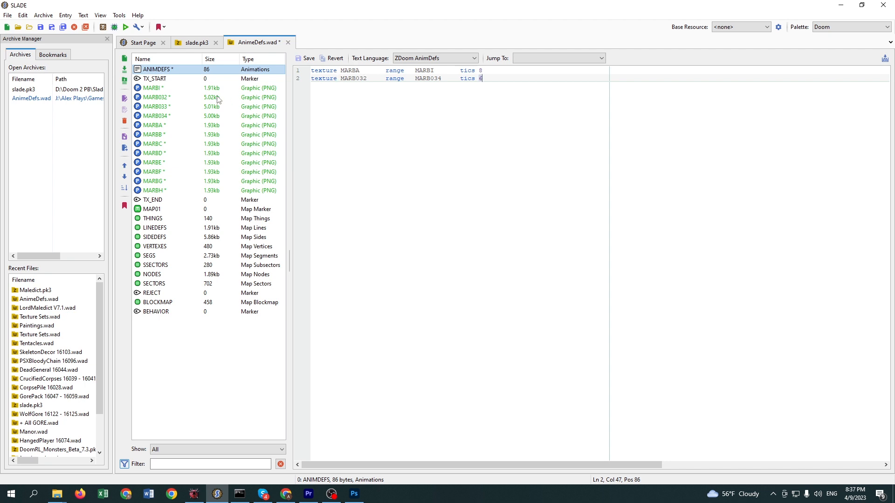
pyautogui.moveTo(364, 71); pyautogui.dragTo(258, 105)
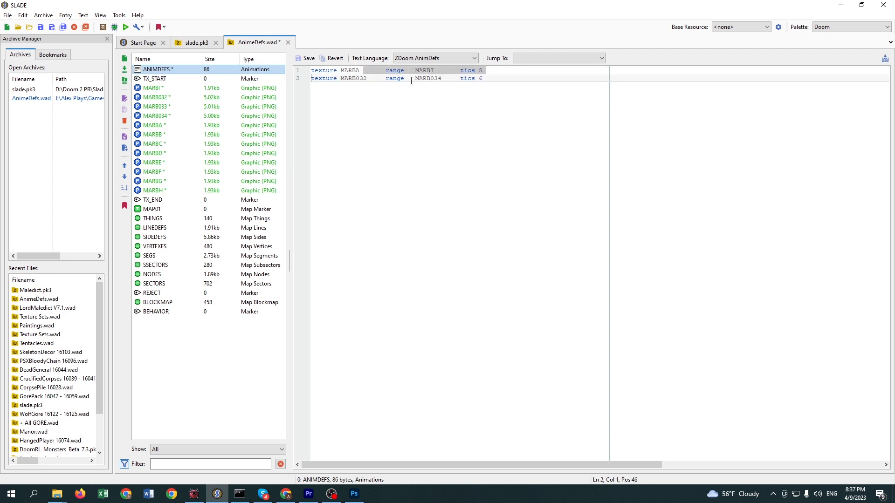
pyautogui.click(436, 78)
pyautogui.moveTo(436, 70); pyautogui.dragTo(413, 72)
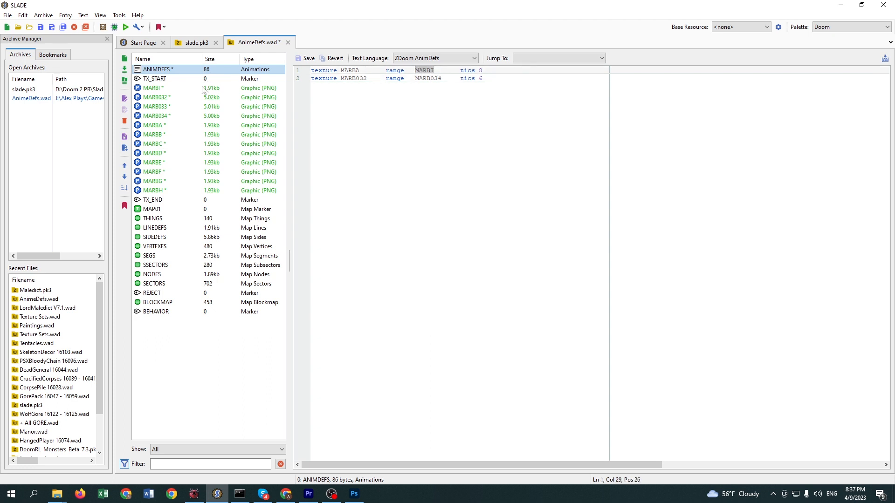
# Move the MARBI entry down the list so it sits directly after MARBH.
pyautogui.click(205, 87)
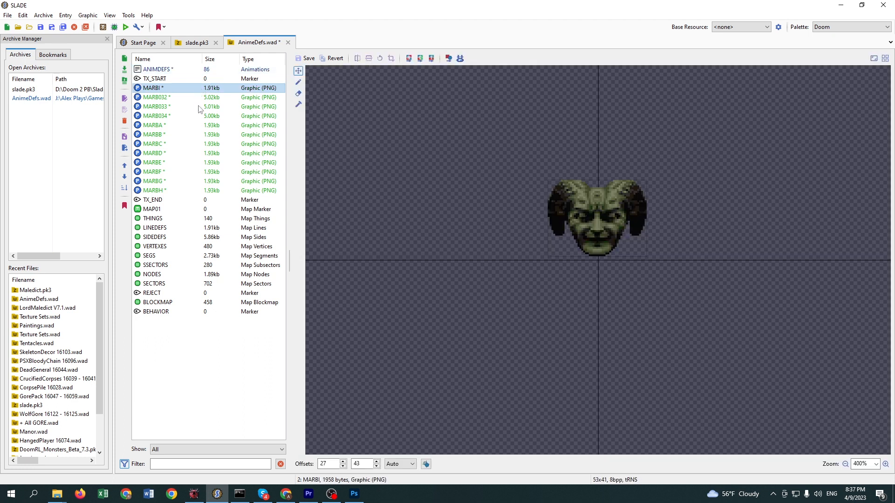
pyautogui.hotkey('ctrl', 'd')
pyautogui.hotkey('ctrl', 'd')
pyautogui.hotkey('ctrl', 'd')
pyautogui.hotkey('ctrl', 'd')
pyautogui.hotkey('ctrl', 'd')
pyautogui.hotkey('ctrl', 'd')
pyautogui.hotkey('ctrl', 'd')
pyautogui.hotkey('ctrl', 'd')
pyautogui.hotkey('ctrl', 'd')
pyautogui.hotkey('ctrl', 'd')
pyautogui.hotkey('ctrl', 'd')
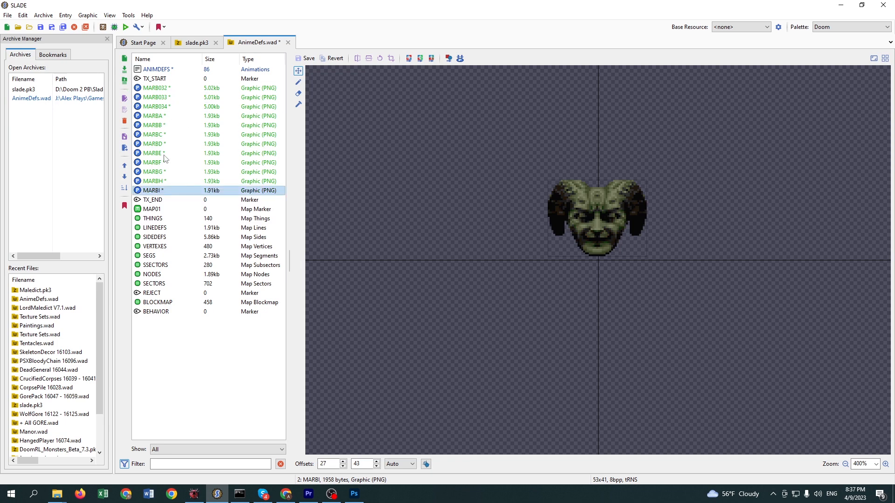
# Set the tics value of the MARBA to MARBI range in ANIMDEFS to 6.
pyautogui.click(194, 70)
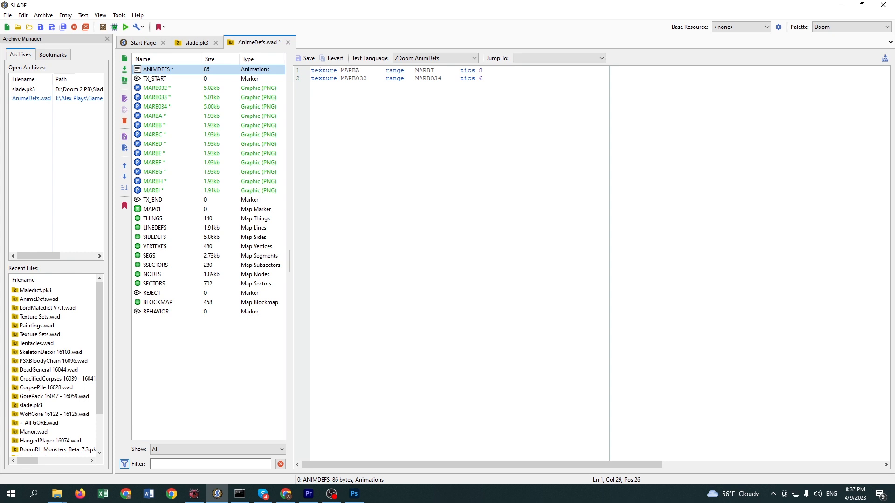
pyautogui.click(165, 190)
pyautogui.click(166, 117)
pyautogui.click(166, 70)
pyautogui.moveTo(479, 73); pyautogui.dragTo(483, 72)
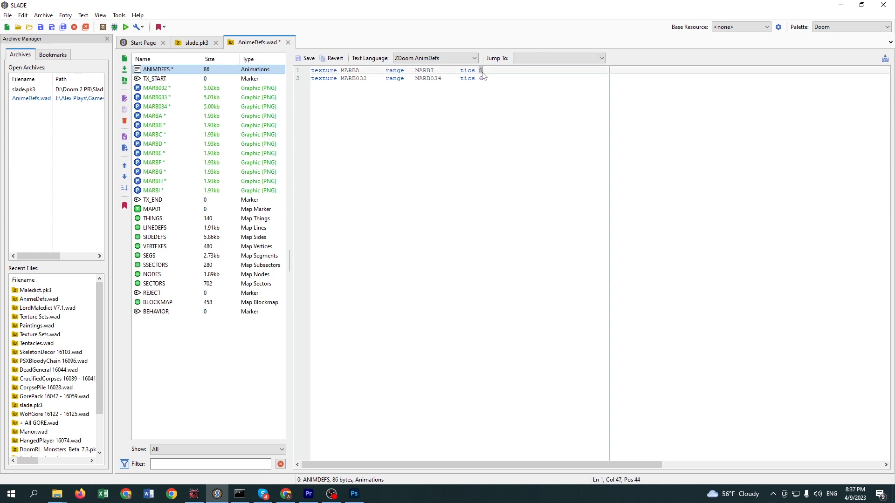
pyautogui.write('6')
pyautogui.press('Down')
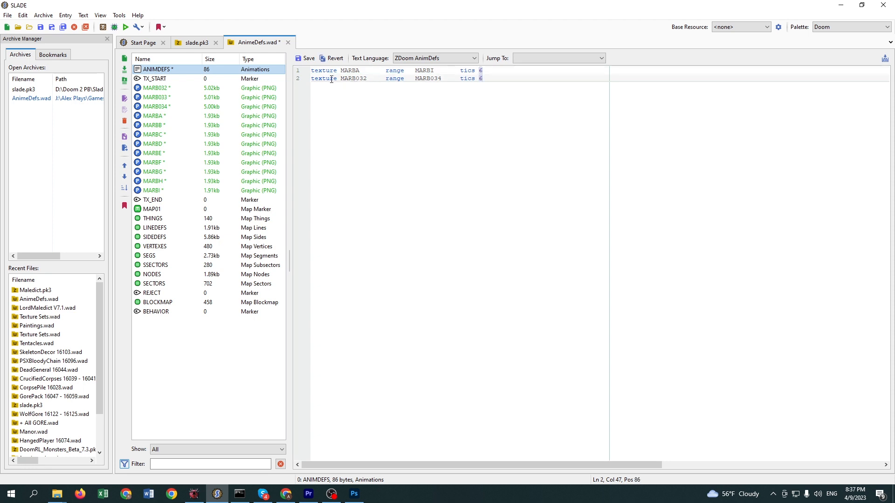
# Check the MARB032 texture against its ANIMDEFS line and save AnimeDefs.wad.
pyautogui.moveTo(342, 80); pyautogui.dragTo(366, 80)
pyautogui.doubleClick(480, 78)
pyautogui.click(158, 88)
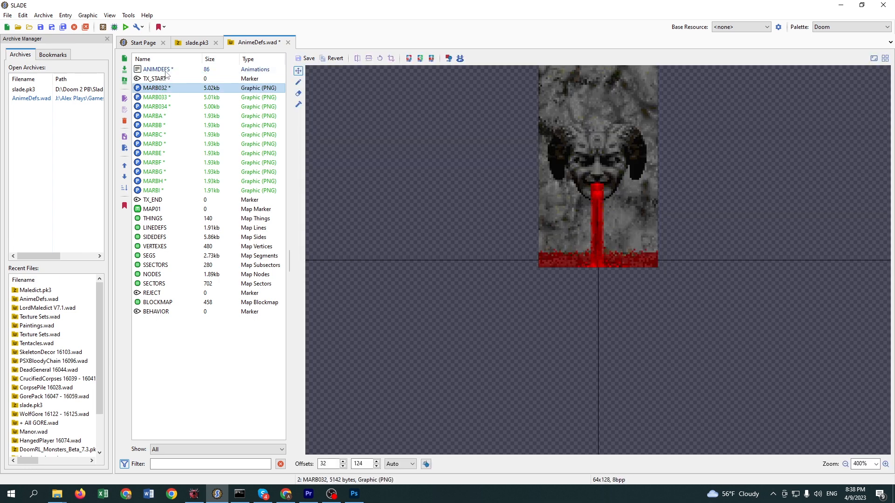
pyautogui.click(157, 70)
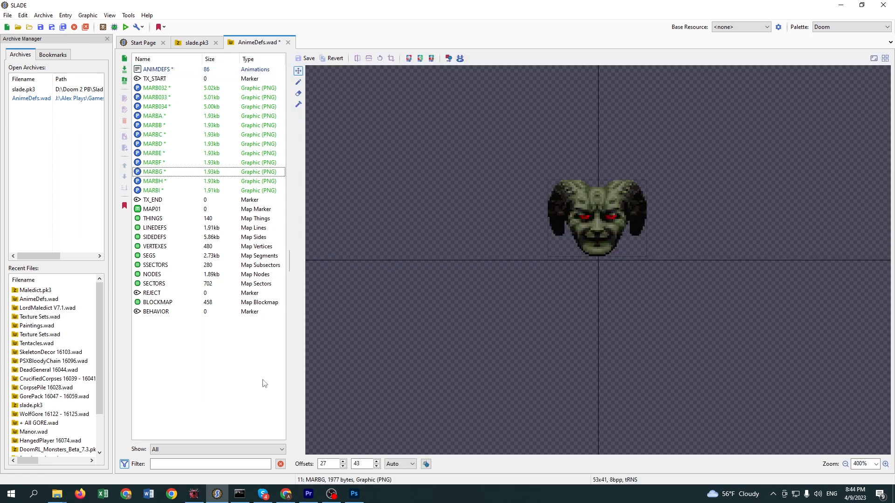
pyautogui.hotkey('ctrl', 's')
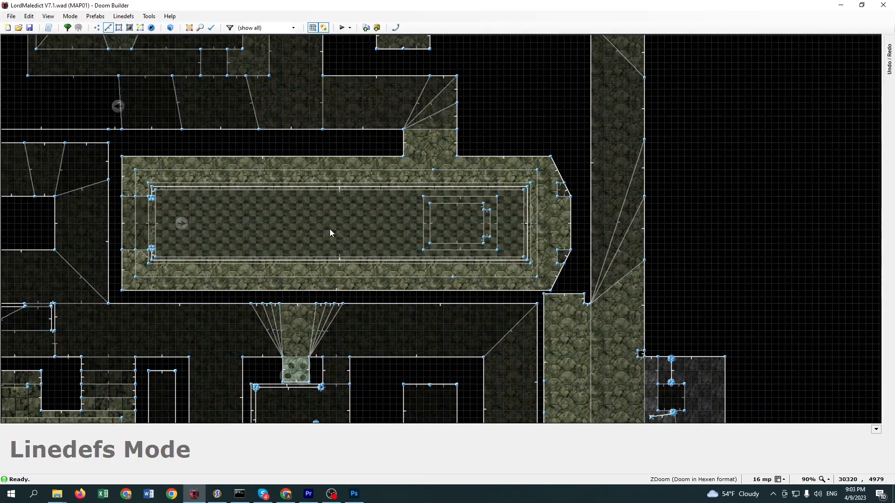
# In Doom Builder, raise the floor of the fountain block to 102 and apply an aligned MARB032 as its front lower texture.
pyautogui.press('q')
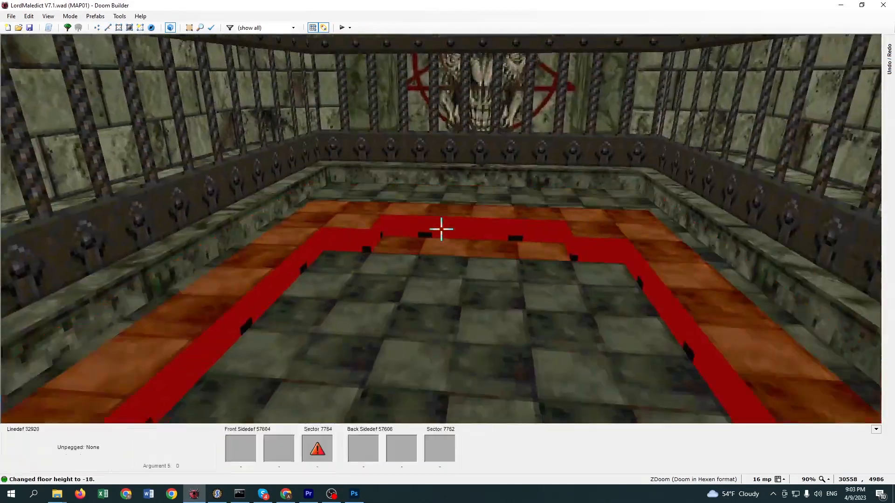
pyautogui.scroll(15, 441, 229)
pyautogui.rightClick(441, 229)
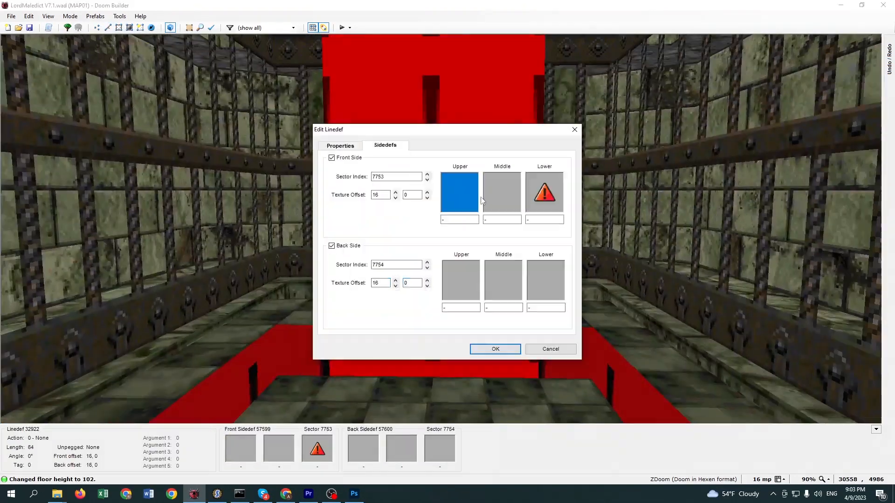
pyautogui.click(388, 146)
pyautogui.click(541, 220)
pyautogui.write('marb032')
pyautogui.click(495, 349)
pyautogui.press('Left')
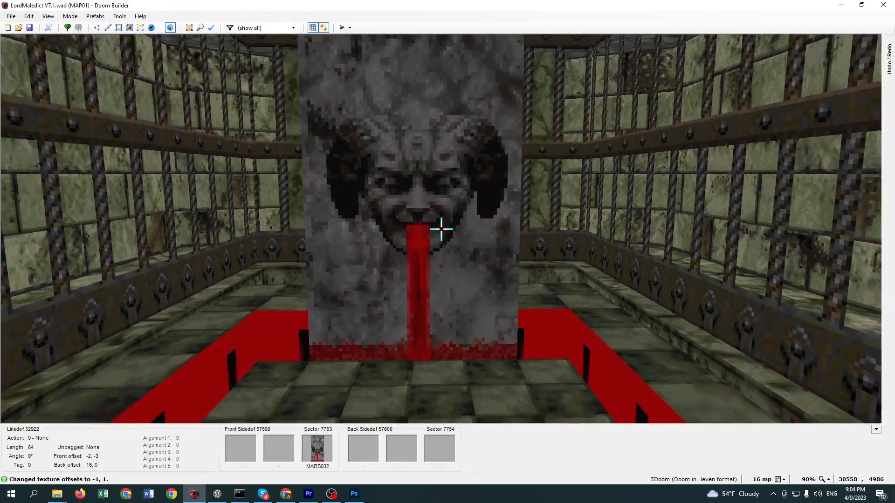
# Apply MARB036 as the front lower texture of a fountain wall and flood-fill it onto the adjoining walls.
pyautogui.rightClick(441, 229)
pyautogui.click(387, 145)
pyautogui.click(541, 196)
pyautogui.write('marb036')
pyautogui.press('Return')
pyautogui.press('Return')
pyautogui.moveTo(441, 229); pyautogui.dragTo(441, 228)
pyautogui.keyDown('shift'); pyautogui.middleClick(441, 229); pyautogui.keyUp('shift')
# Change the floor of the sunken pool to a blood flat from the texture browser.
pyautogui.rightClick(441, 229)
pyautogui.click(475, 197)
pyautogui.click(301, 187)
pyautogui.doubleClick(447, 128)
pyautogui.click(470, 345)
# Draw a vertical linedef about 64 units long in front of the fountain face and flip it.
pyautogui.press('w')
pyautogui.scroll(5, 457, 255)
pyautogui.scroll(2, 520, 261)
pyautogui.rightClick(526, 268)
pyautogui.click(526, 100)
pyautogui.press('f')
# Assign the BLOODDR1 blood drip texture as the front middle texture of the linedef before the fountain face.
pyautogui.rightClick(533, 172)
pyautogui.click(385, 144)
pyautogui.click(502, 192)
pyautogui.doubleClick(542, 335)
pyautogui.click(495, 349)
pyautogui.press('w')
# Assign MARB037 as the back lower texture of the pool's outer rim and apply it to the other rim faces.
pyautogui.rightClick(441, 229)
pyautogui.click(385, 145)
pyautogui.click(545, 280)
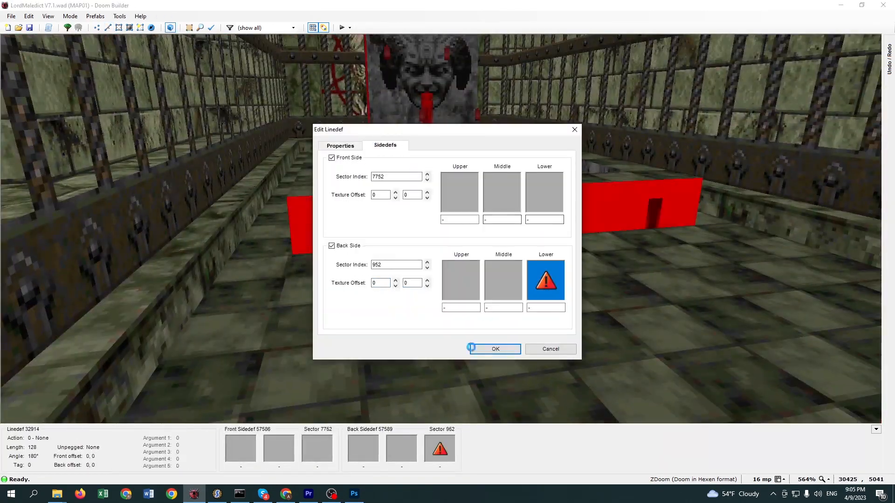
pyautogui.write('MARB')
pyautogui.click(270, 303)
pyautogui.click(529, 240)
pyautogui.doubleClick(529, 240)
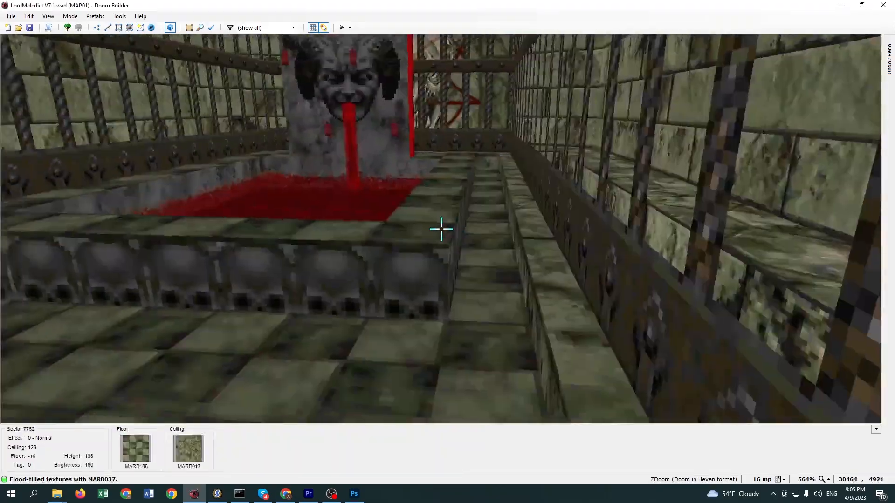
pyautogui.hotkey('ctrl', 'v')
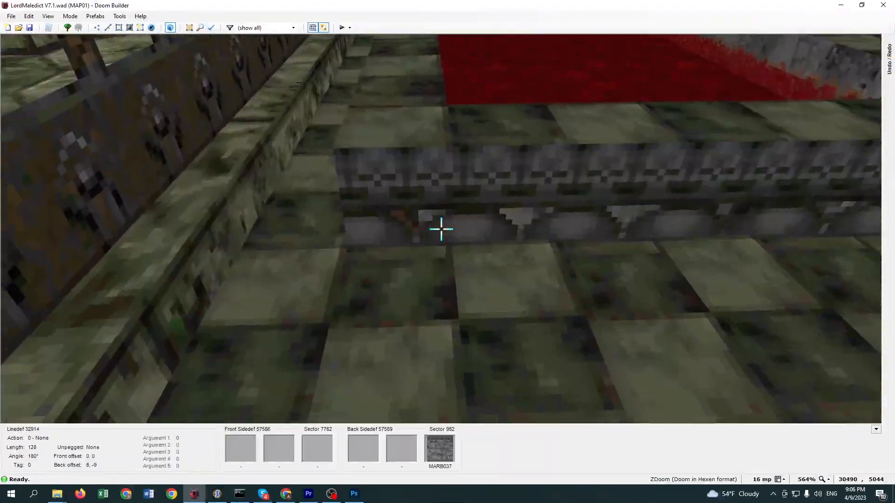
# Adjust the alignment of the MARB037 texture on the front face of the pool rim.
pyautogui.press('Up')
pyautogui.press('e')
pyautogui.scroll(-1, 440, 229)
pyautogui.click(441, 229)
pyautogui.press('e')
# Pick a new texture for a surface beside the fountain and shift the MARB032 face texture vertically.
pyautogui.rightClick(441, 229)
pyautogui.click(459, 259)
pyautogui.doubleClick(512, 205)
pyautogui.click(483, 350)
pyautogui.press('e')
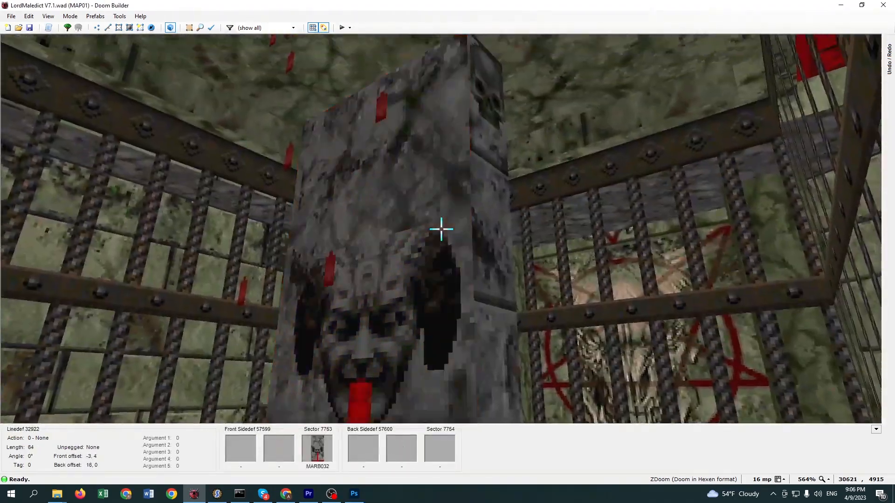
pyautogui.press('Down')
# Draw an irregular sector along the pool's edge near the fountain block and set its ceiling height to 128.
pyautogui.press('q')
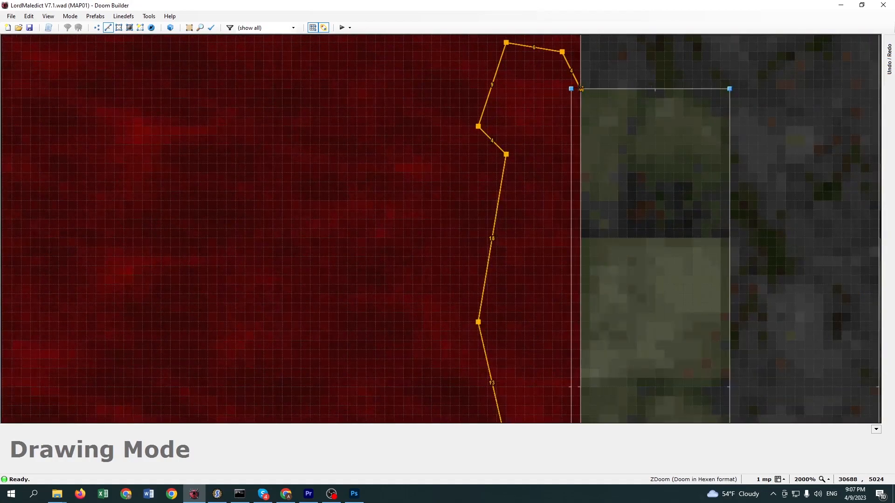
pyautogui.press('q')
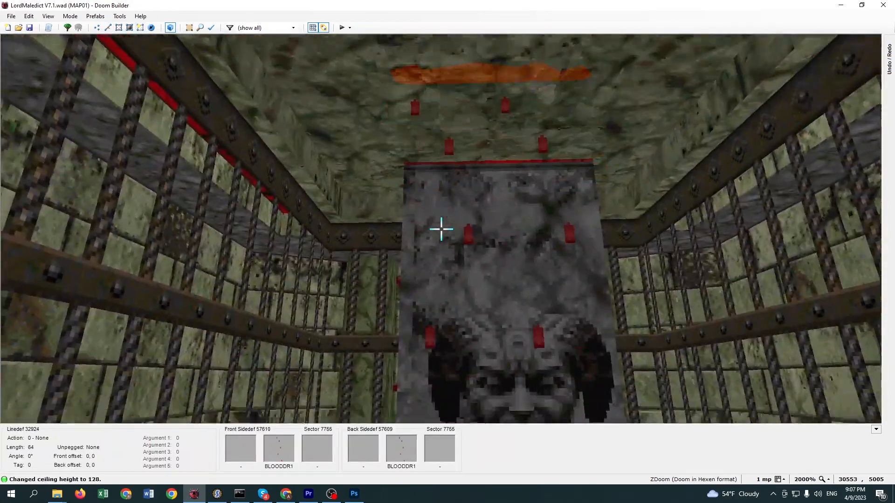
pyautogui.press('q')
pyautogui.press('s')
pyautogui.scroll(-7, 510, 276)
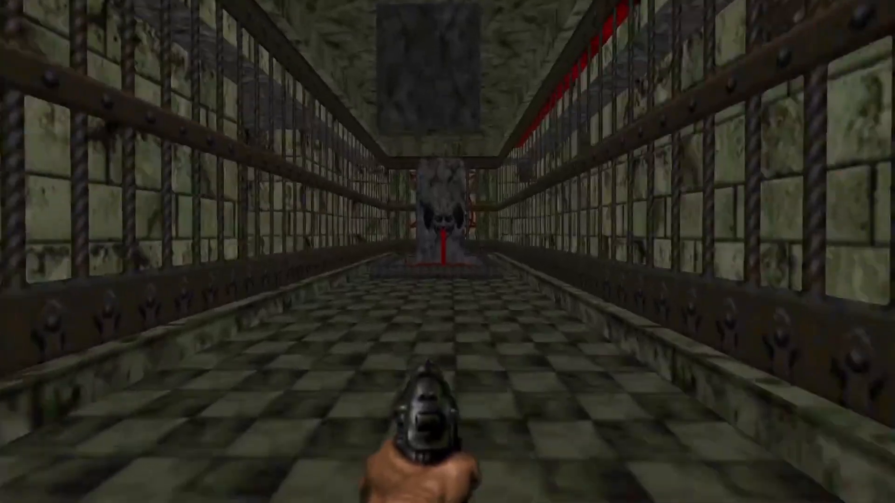
# Playtest the map by walking through the barred hall toward the face fountain.
pyautogui.press('w')
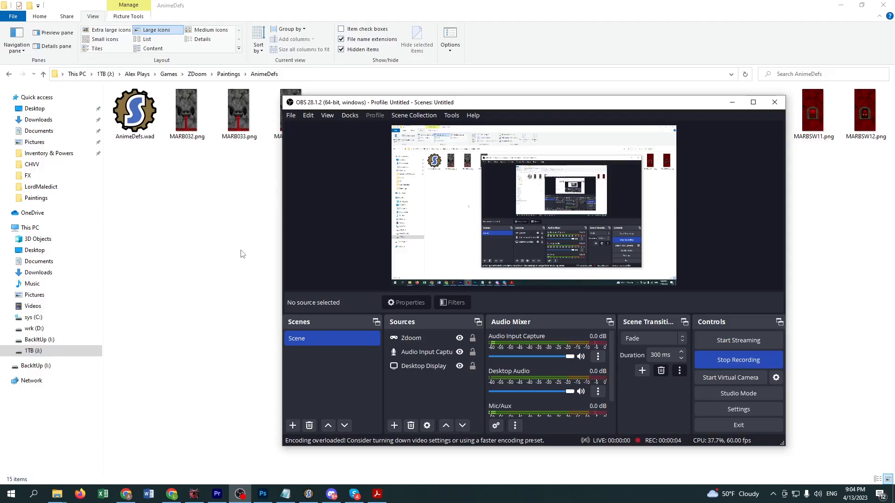
# Import MARBSW11.png and MARBSW12.png from the AnimeDefs folder into the texture section of AnimeDefs.wad in SLADE.
pyautogui.click(242, 254)
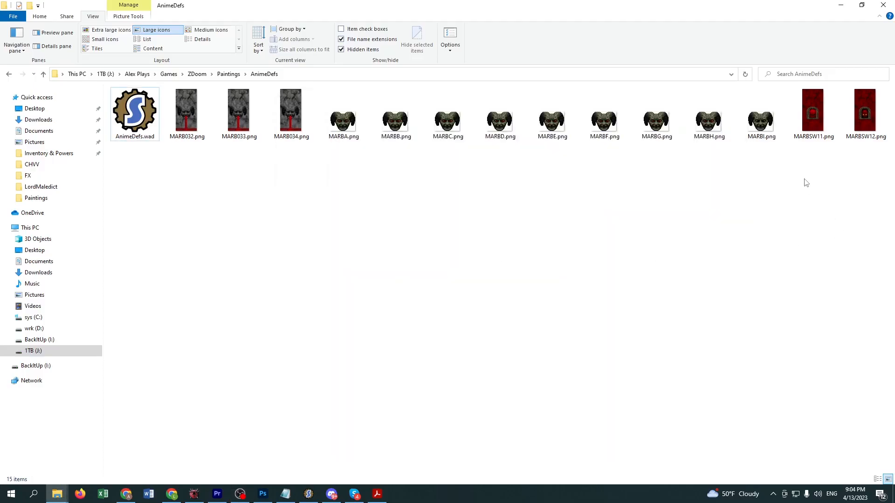
pyautogui.moveTo(806, 180); pyautogui.dragTo(223, 373)
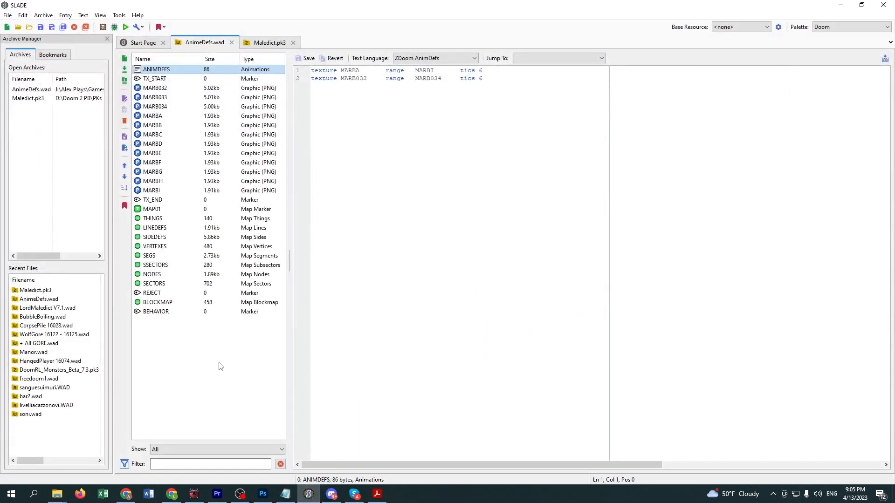
pyautogui.moveTo(159, 209); pyautogui.dragTo(155, 197)
# Move the two MARBSW entries below MARBI, place MARBSW11 before MARBSW12, and save AnimeDefs.wad.
pyautogui.click(157, 191)
pyautogui.keyDown('shift'); pyautogui.click(164, 200); pyautogui.keyUp('shift')
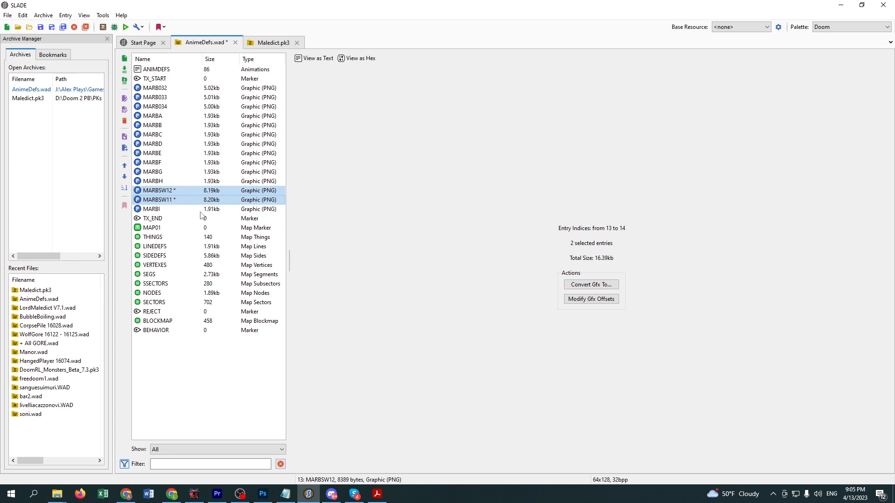
pyautogui.hotkey('ctrl', 'd')
pyautogui.click(180, 198)
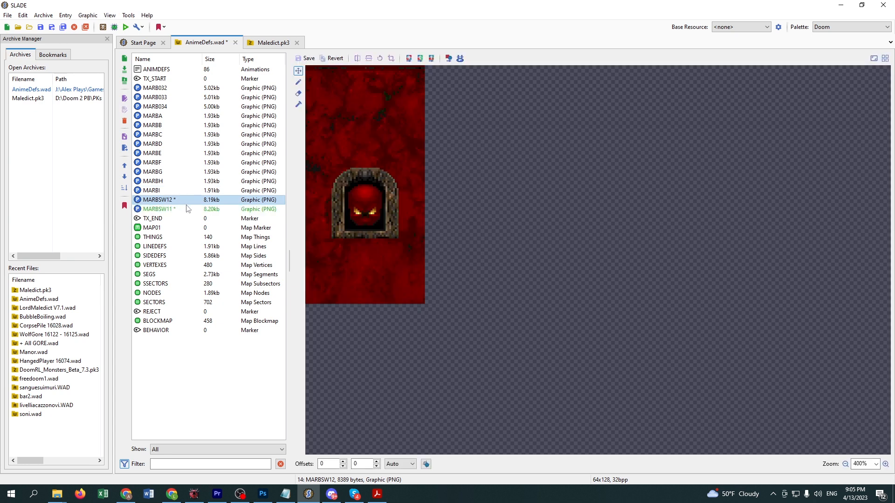
pyautogui.hotkey('ctrl', 'd')
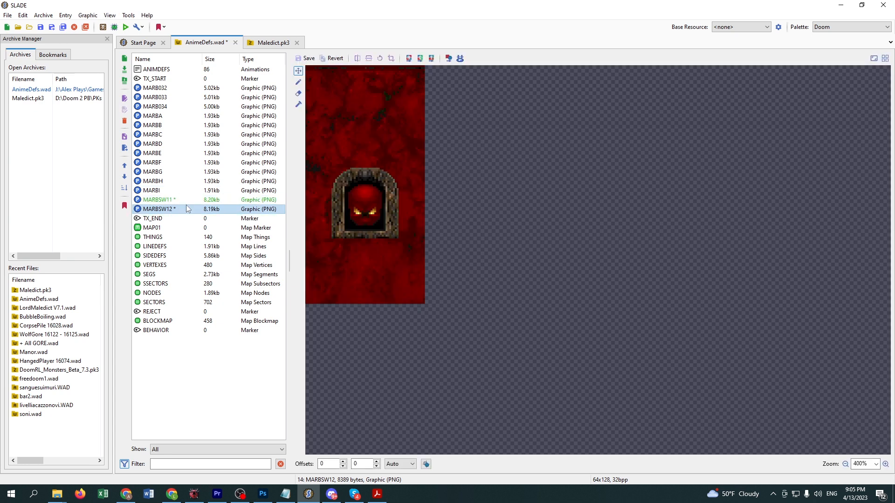
pyautogui.click(186, 203)
pyautogui.hotkey('ctrl', 's')
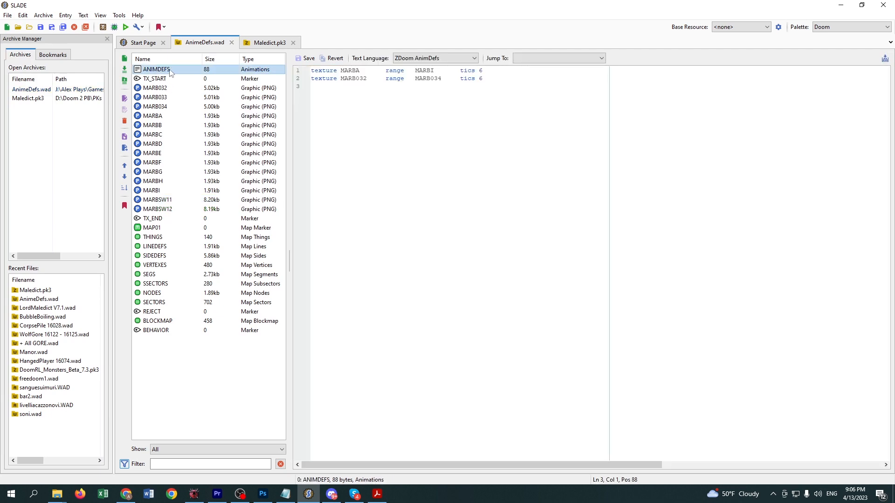
# Add the line "Switch MarbSw11 On Pic MarbSw02 Tics 0" below the two texture ranges in the ANIMDEFS entry.
pyautogui.click(321, 87)
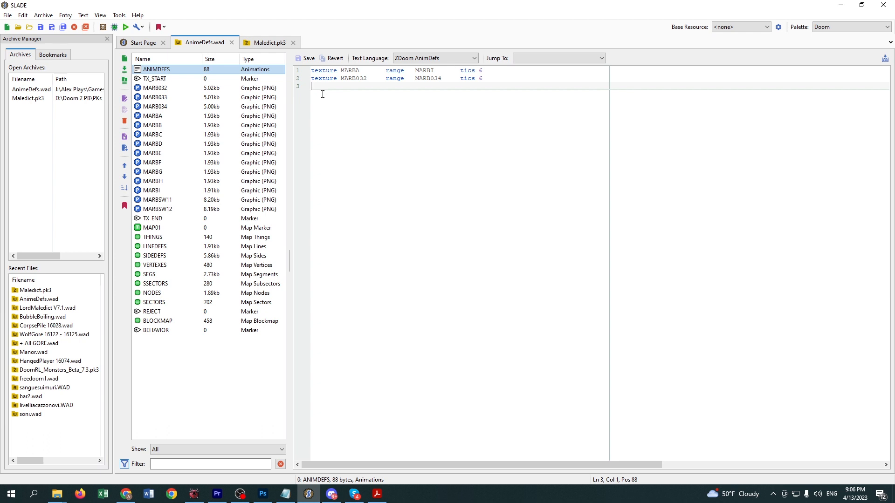
pyautogui.write('Switch MarbSw11 On Pic MarbSw02 Tics 0')
pyautogui.moveTo(337, 87); pyautogui.dragTo(364, 86)
pyautogui.click(386, 86)
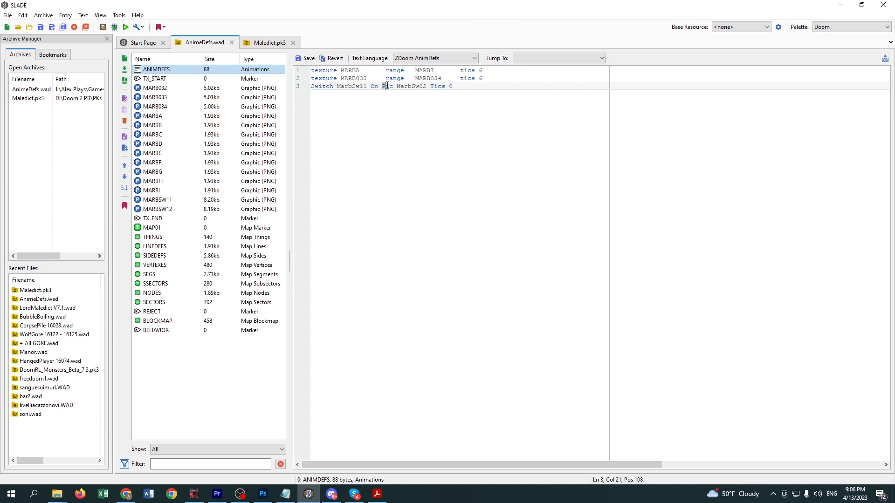
pyautogui.doubleClick(398, 87)
pyautogui.moveTo(429, 86); pyautogui.dragTo(456, 86)
# Switch to Doom Builder and draw a 64 by 64 square sector on the hall floor, west of the two narrow blocks.
pyautogui.hotkey('alt', 'Tab')
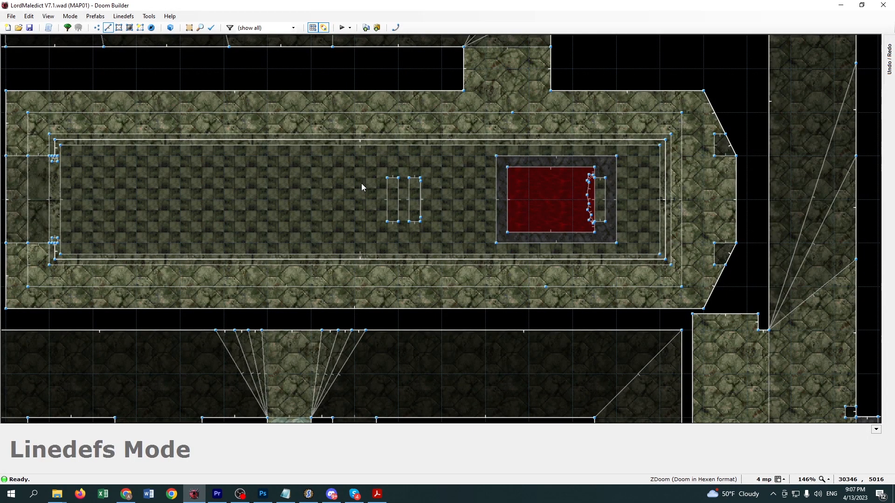
pyautogui.scroll(2, 72, 100)
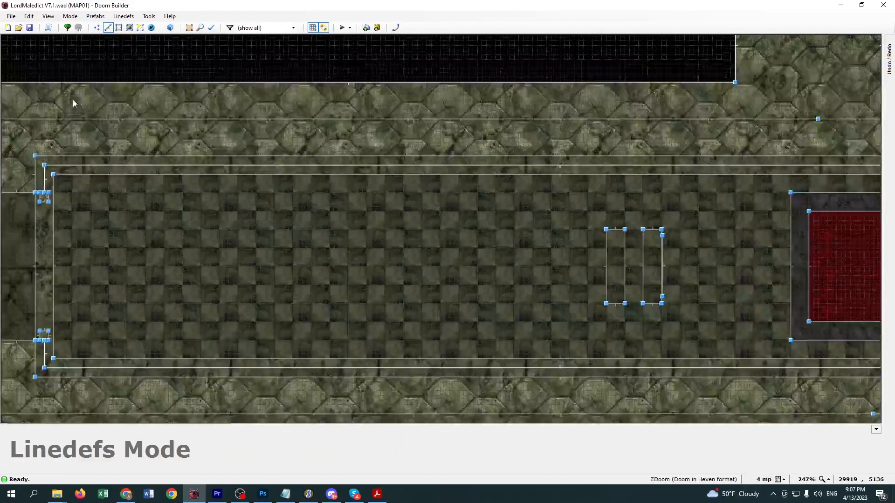
pyautogui.click(118, 27)
pyautogui.click(107, 28)
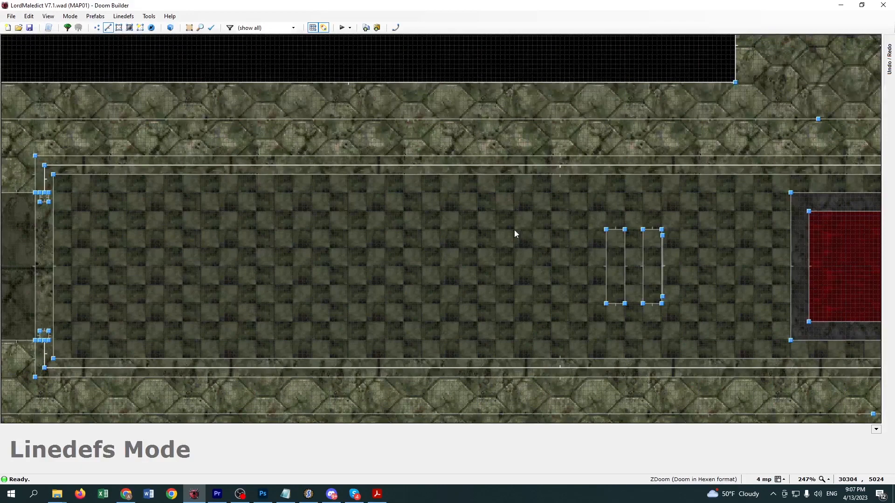
pyautogui.press('space')
pyautogui.click(441, 230)
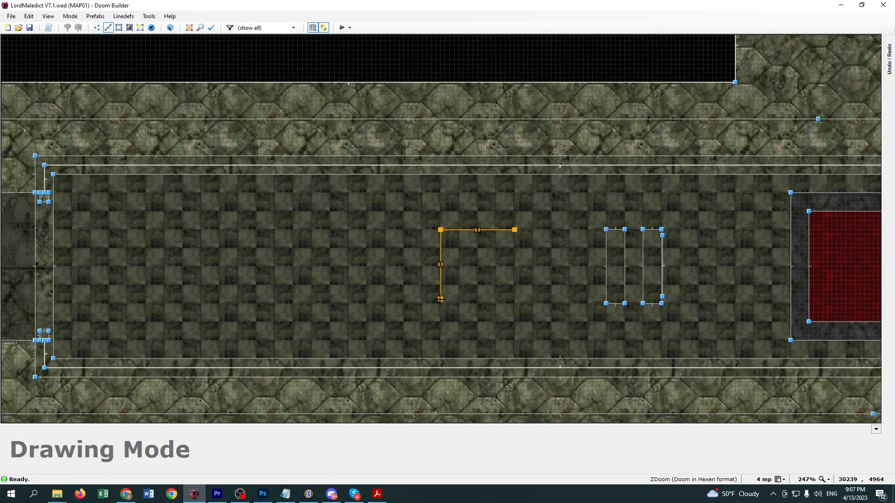
pyautogui.click(440, 304)
pyautogui.click(514, 304)
pyautogui.click(515, 230)
# Raise the square sector's floor to 55 in the 3D view and apply the green marble face texture to its sides.
pyautogui.press('t')
pyautogui.press('w')
pyautogui.scroll(12, 441, 229)
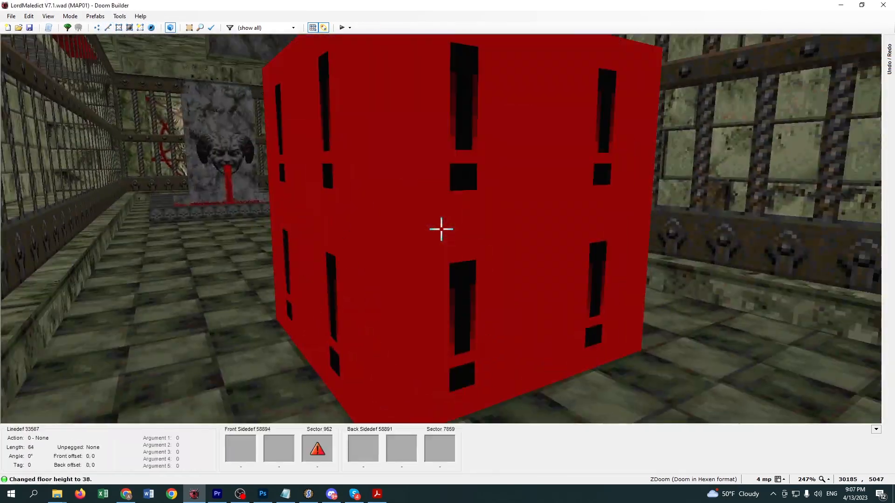
pyautogui.rightClick(441, 229)
pyautogui.click(386, 146)
pyautogui.click(544, 192)
pyautogui.doubleClick(480, 329)
pyautogui.click(495, 349)
pyautogui.press('g')
pyautogui.scroll(-2, 440, 229)
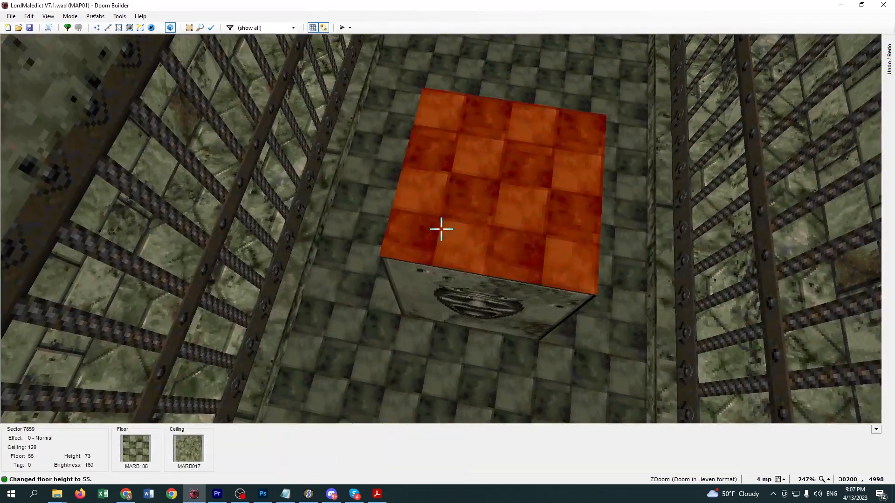
# Lower the square sector's floor to -25 and raise the nearest narrow block into a tall pillar.
pyautogui.press('g')
pyautogui.press('g')
pyautogui.keyDown('ctrl'); pyautogui.scroll(1, 441, 229); pyautogui.keyUp('ctrl')
pyautogui.scroll(16, 441, 229)
# Set the lower texture of the pillar face that looks toward the square sector to MARBSW11.
pyautogui.rightClick(441, 229)
pyautogui.click(388, 145)
pyautogui.doubleClick(545, 218)
pyautogui.write('MARBSW11')
pyautogui.press('Return')
# Set the lower texture of the pillar's adjoining side to marb48.
pyautogui.rightClick(440, 229)
pyautogui.click(388, 145)
pyautogui.click(544, 192)
pyautogui.write('marb48')
pyautogui.press('Return')
pyautogui.press('Return')
pyautogui.press('g')
pyautogui.press('s')
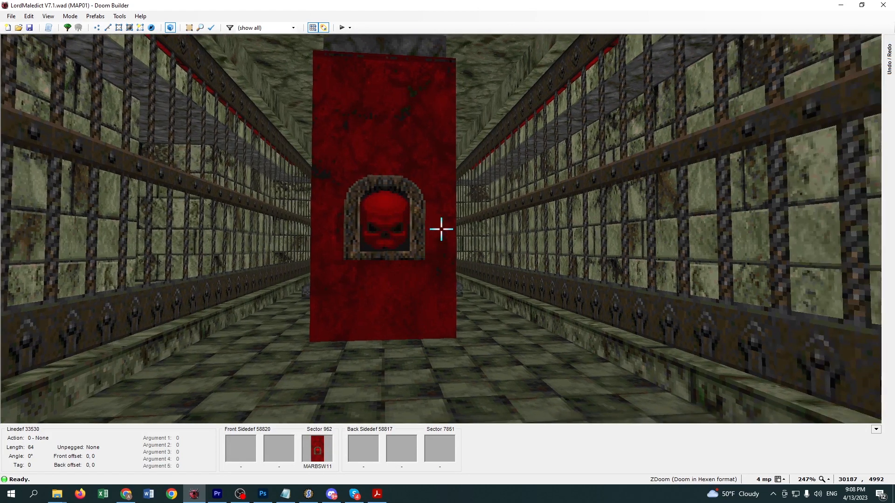
# Return to the 2D map and assign a new tag, 35, to the square sector.
pyautogui.rightClick(441, 229)
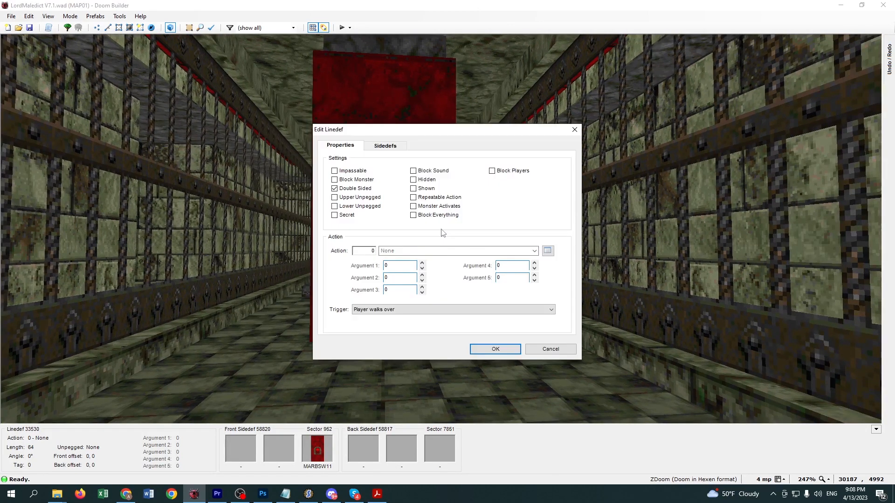
pyautogui.click(550, 349)
pyautogui.press('w')
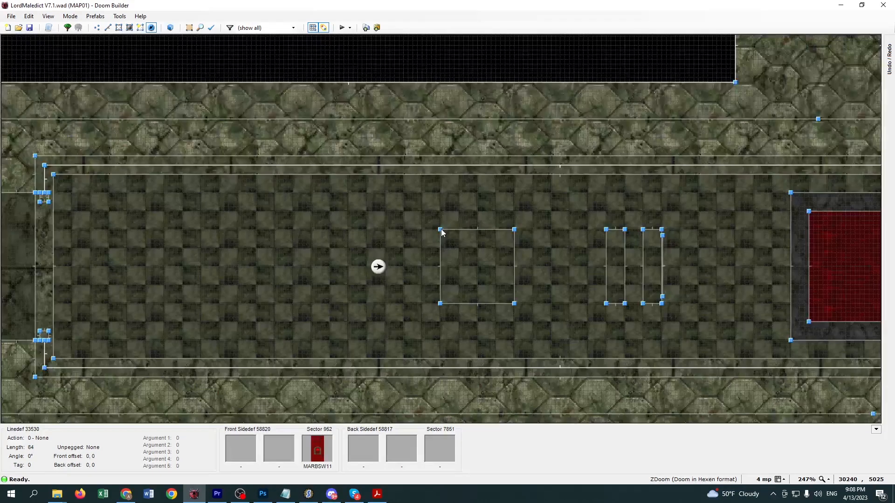
pyautogui.click(151, 27)
pyautogui.click(119, 28)
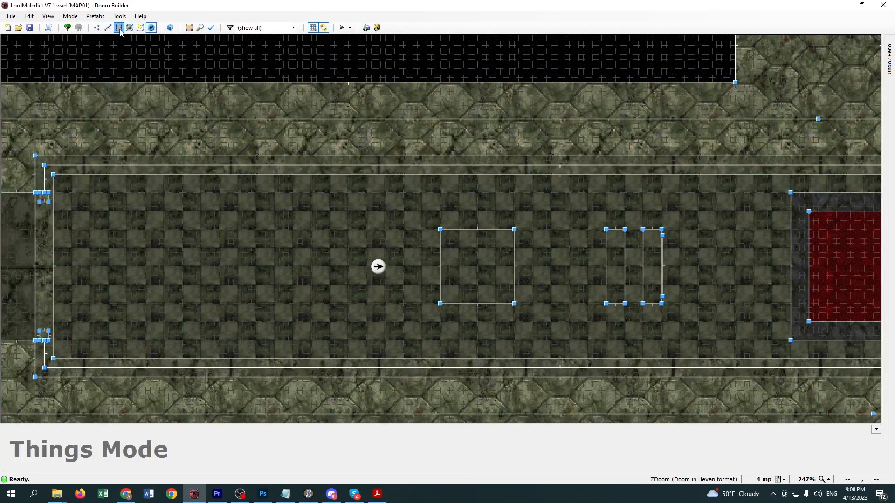
pyautogui.rightClick(466, 266)
pyautogui.click(444, 309)
pyautogui.click(389, 309)
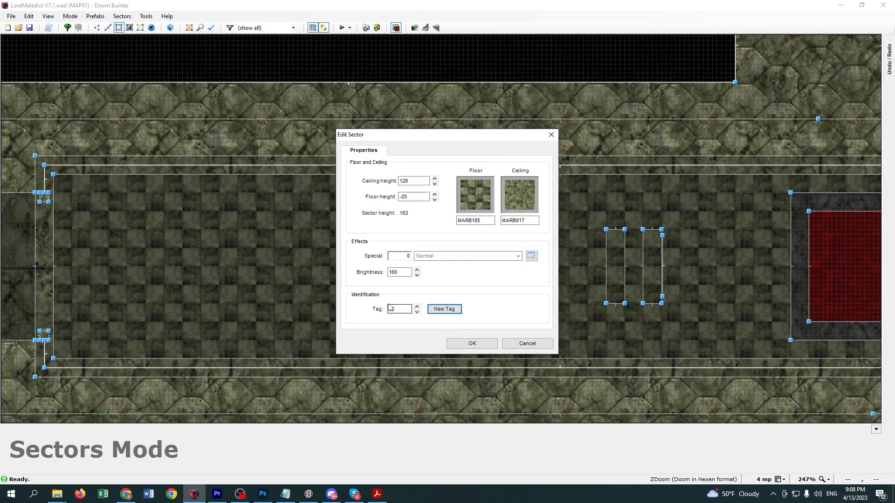
pyautogui.click(479, 343)
# Give the pillar's switch linedef the Floor Raise action with sector tag 35, movement speed 25 and movement amount 64.
pyautogui.press('l')
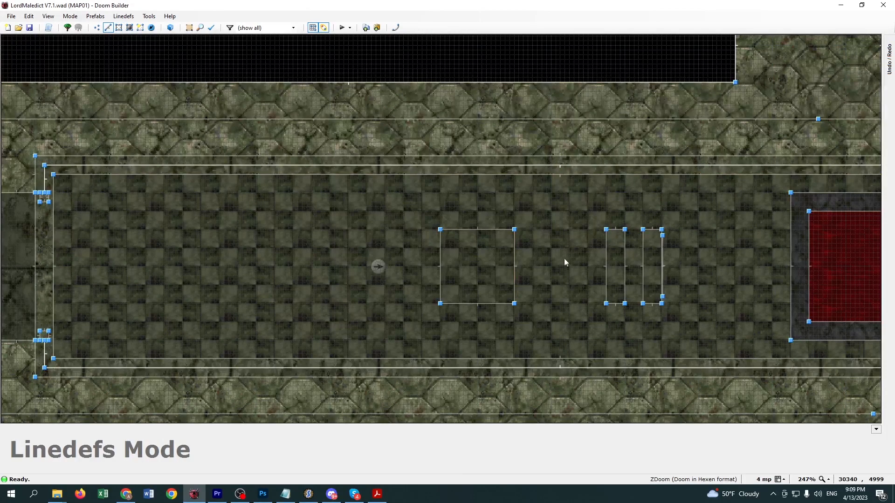
pyautogui.rightClick(605, 264)
pyautogui.click(385, 145)
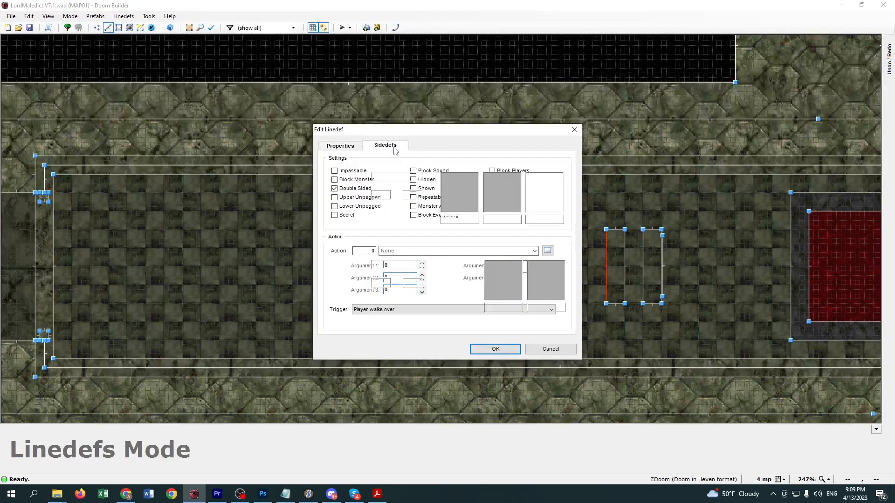
pyautogui.click(332, 147)
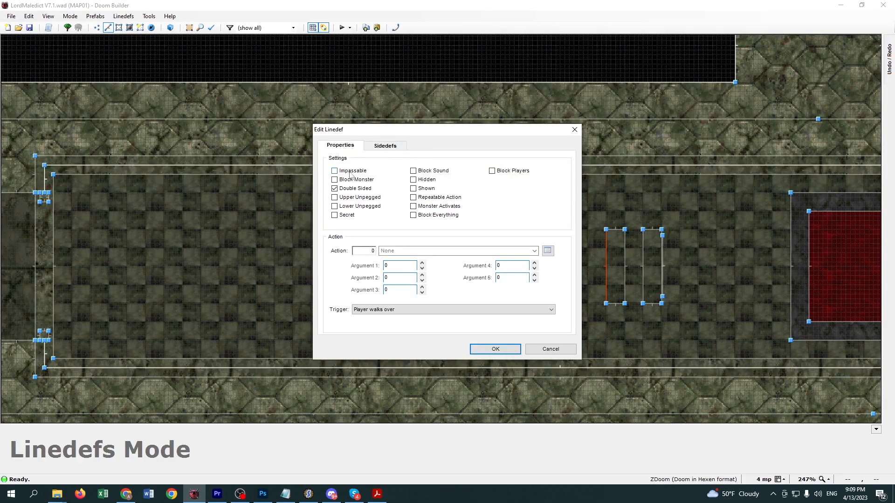
pyautogui.click(547, 251)
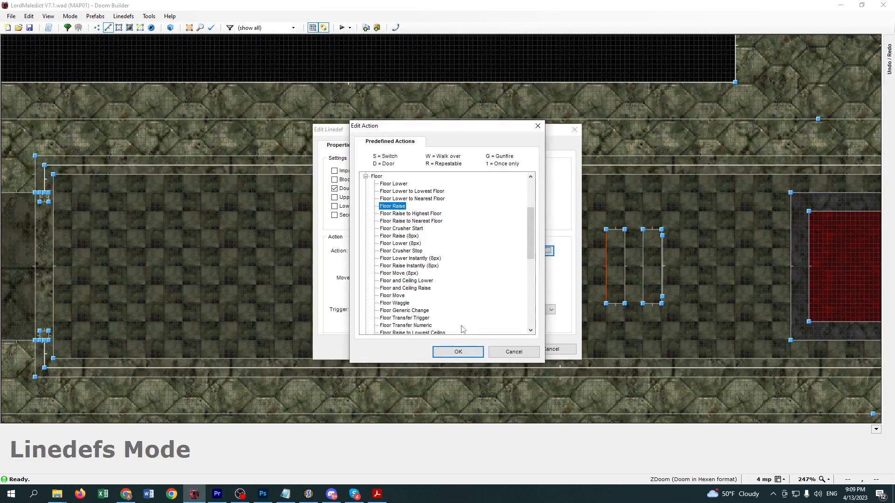
pyautogui.click(456, 351)
pyautogui.doubleClick(405, 266)
pyautogui.doubleClick(404, 276)
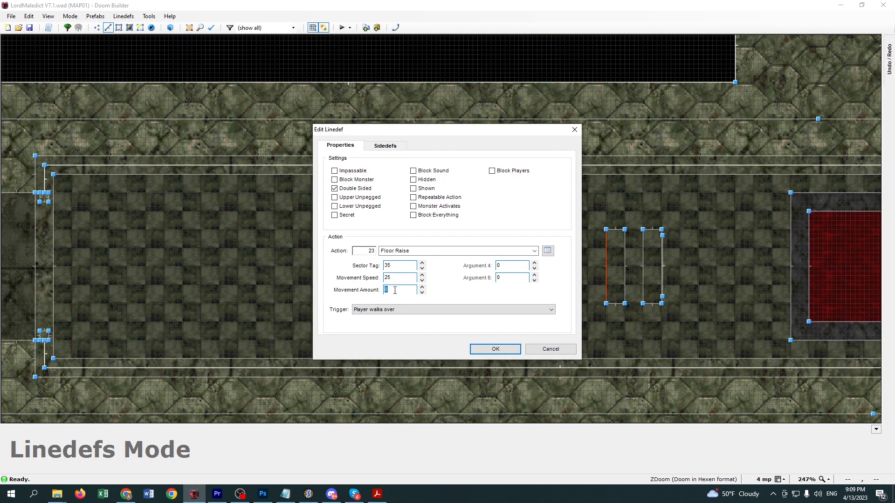
pyautogui.write('64')
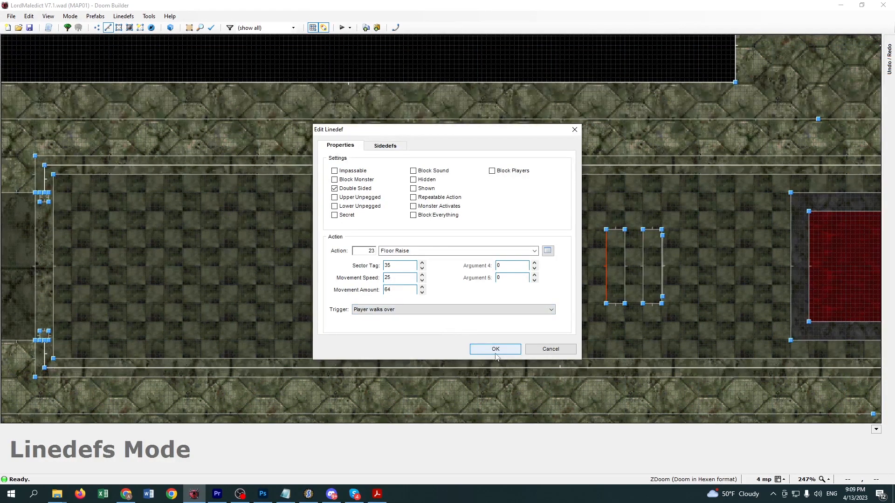
pyautogui.click(495, 350)
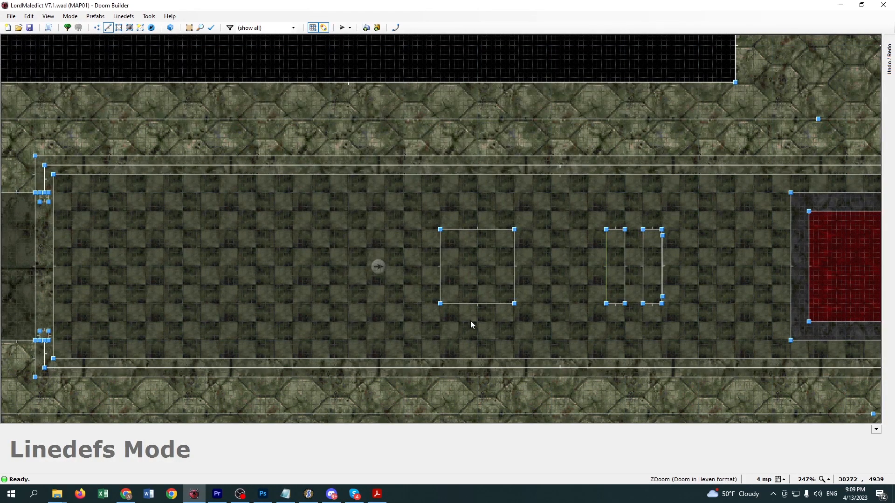
# Set the switch linedef's trigger to Player presses Use.
pyautogui.rightClick(606, 264)
pyautogui.click(429, 310)
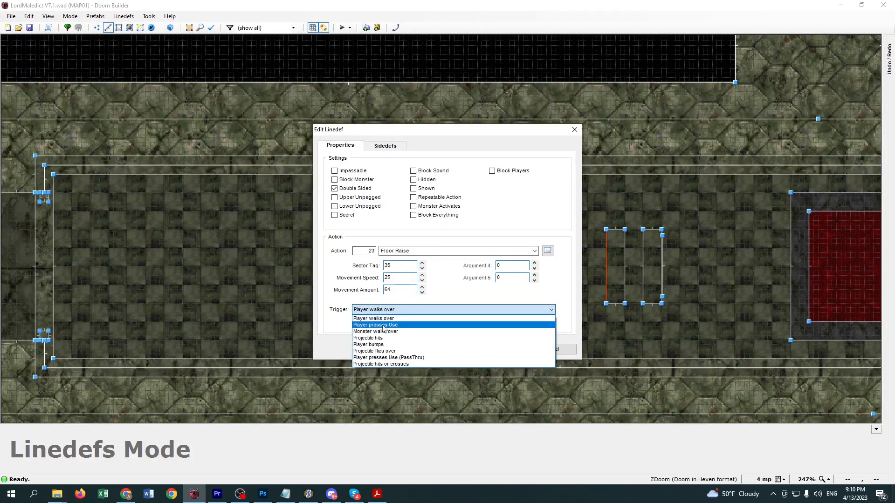
pyautogui.click(383, 325)
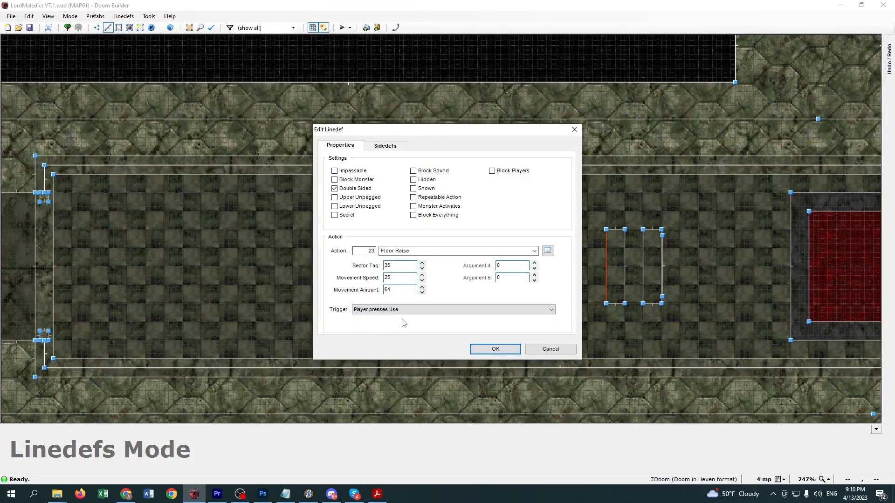
pyautogui.click(495, 349)
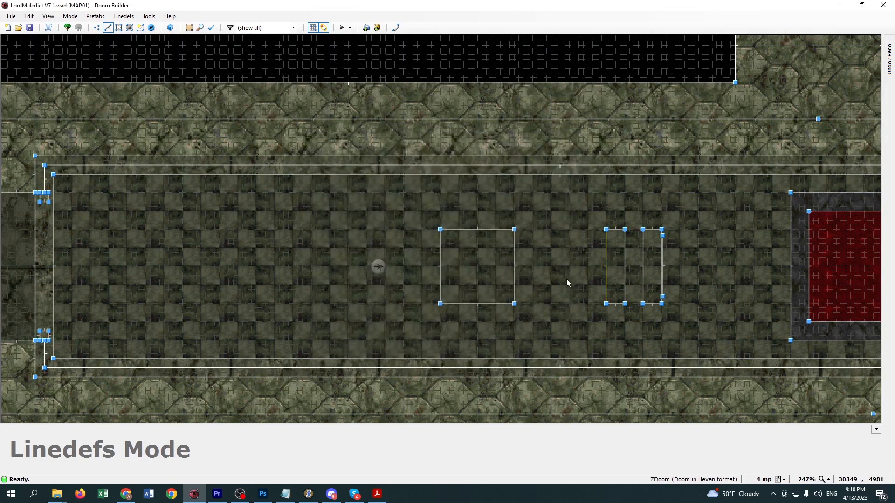
pyautogui.rightClick(604, 270)
pyautogui.click(551, 350)
# Place a player start thing in the hall, west of the square sector.
pyautogui.press('t')
pyautogui.rightClick(337, 261)
pyautogui.click(310, 194)
pyautogui.click(345, 201)
pyautogui.click(517, 339)
# Playtest the map by walking through the barred hall to the red pillar, using its skull switch and approaching the face block.
pyautogui.click(343, 28)
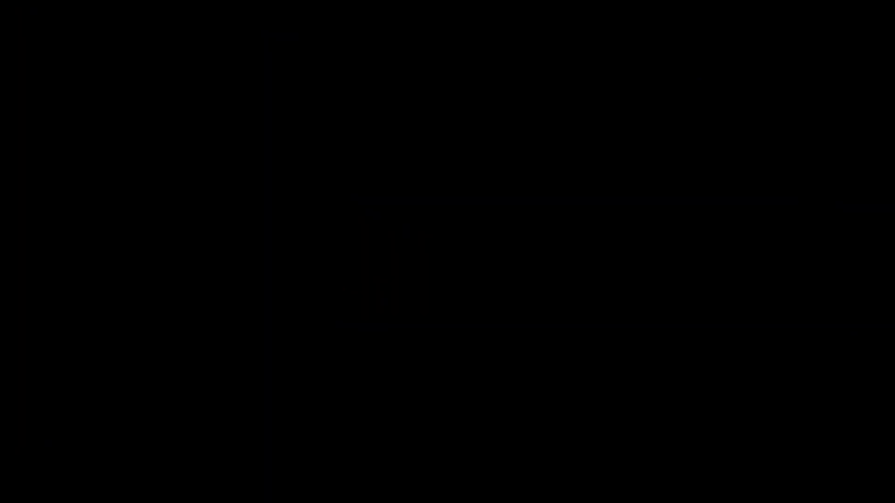
pyautogui.press('w')
pyautogui.press('w')
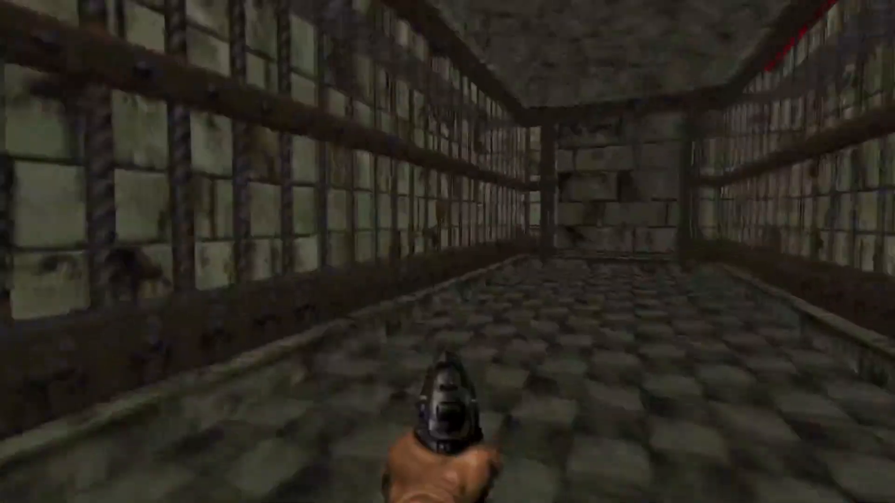
pyautogui.press('w')
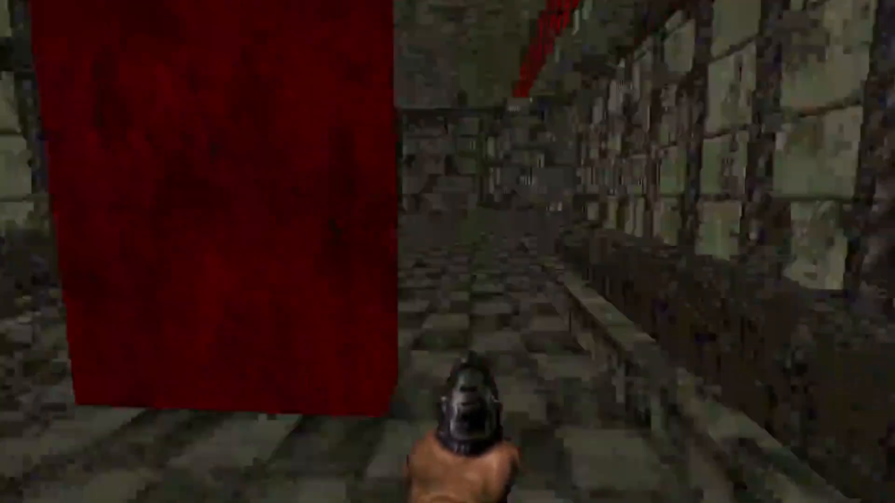
pyautogui.press('w')
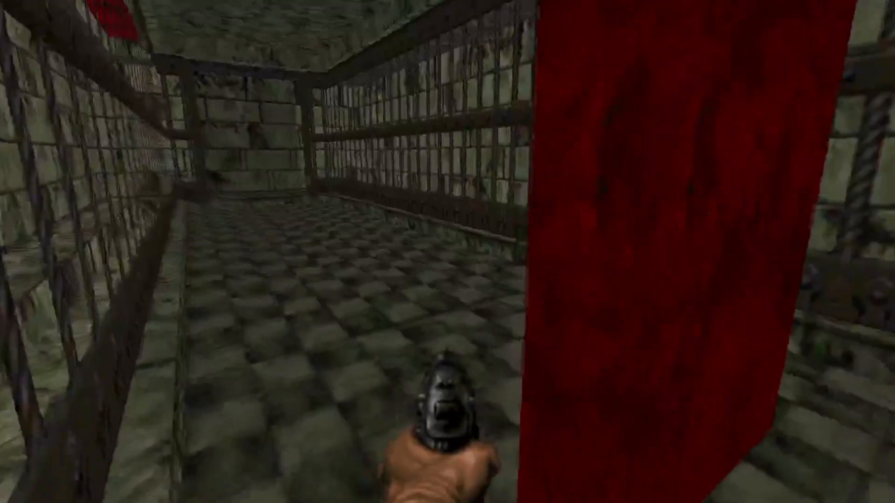
pyautogui.press('w')
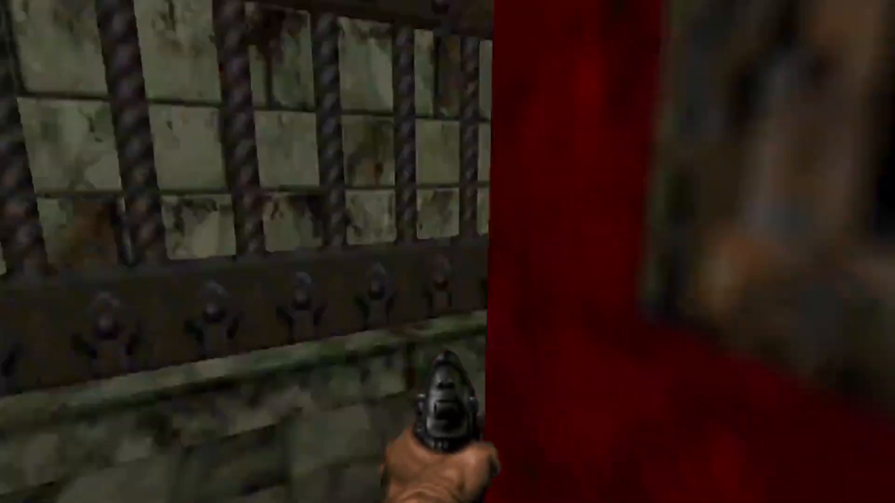
pyautogui.press('w')
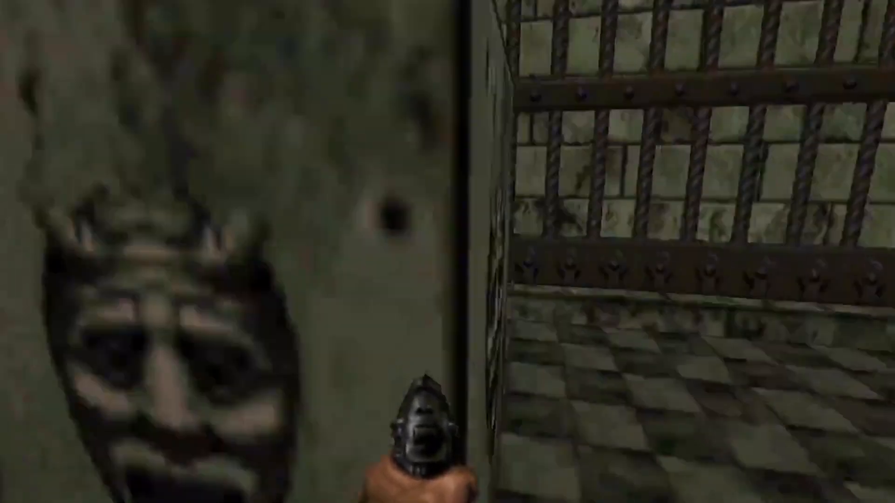